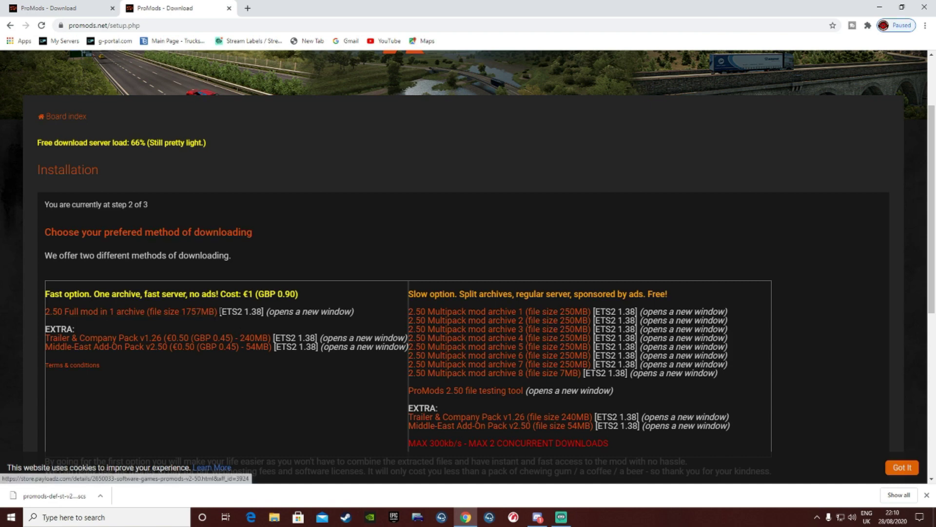
Examine the fast paid and slow free ProMods 2.50 download options, including the free Middle-East Add-On Pack download page.
{"action": "left_click_drag", "start_coordinate": [217, 312], "coordinate": [42, 317]}
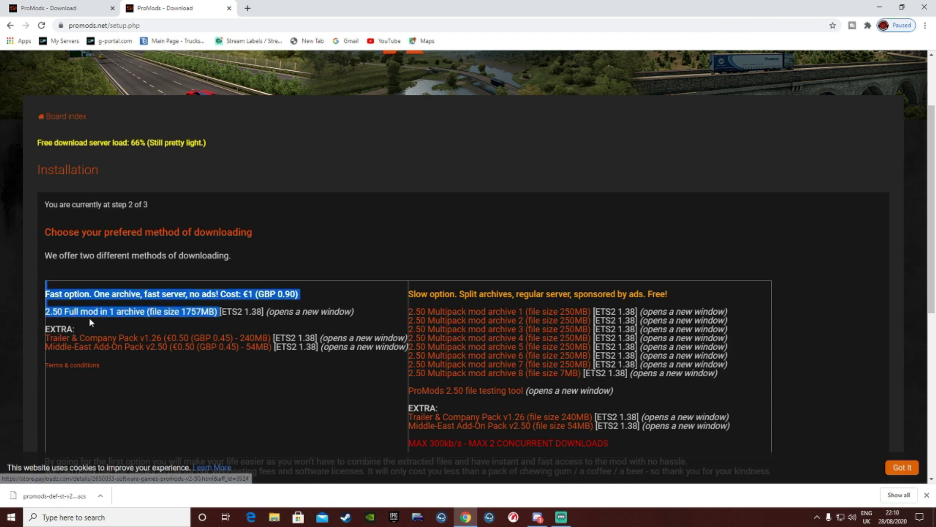
{"action": "left_click", "coordinate": [135, 324]}
{"action": "left_click_drag", "start_coordinate": [218, 312], "coordinate": [150, 312]}
{"action": "left_click", "coordinate": [218, 312]}
{"action": "left_click_drag", "start_coordinate": [218, 312], "coordinate": [69, 312]}
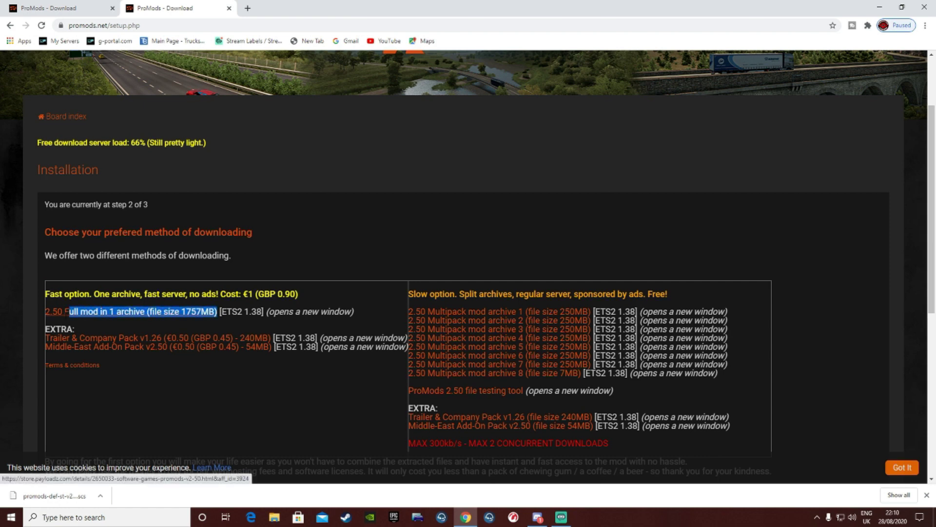
{"action": "left_click", "coordinate": [95, 317]}
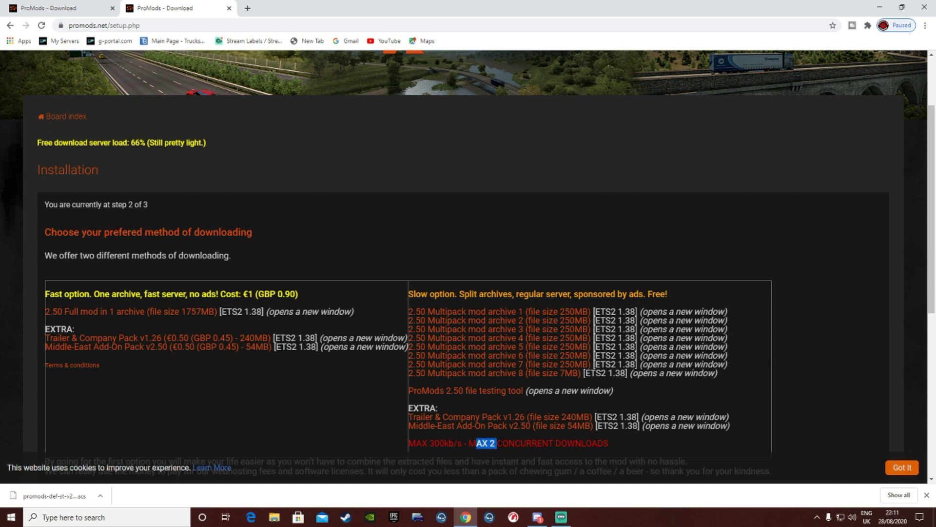
{"action": "left_click", "coordinate": [502, 426]}
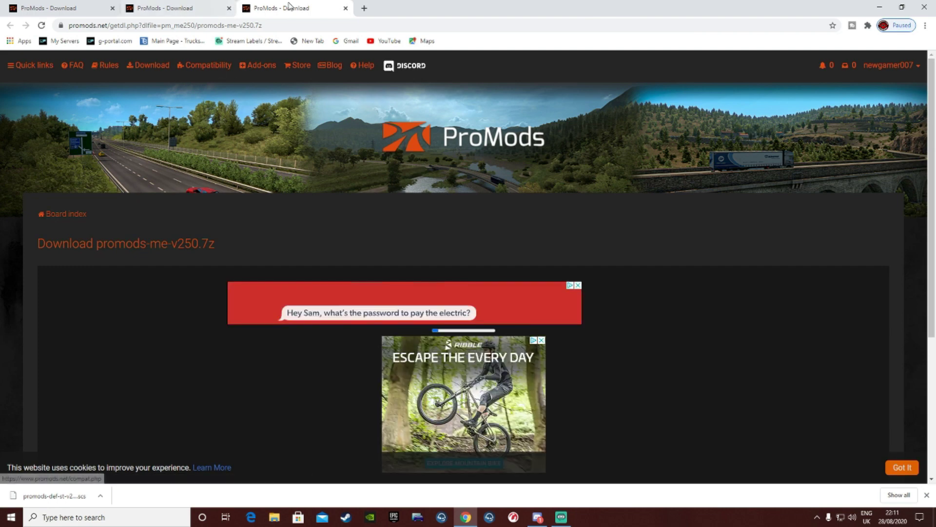
{"action": "left_click", "coordinate": [345, 8]}
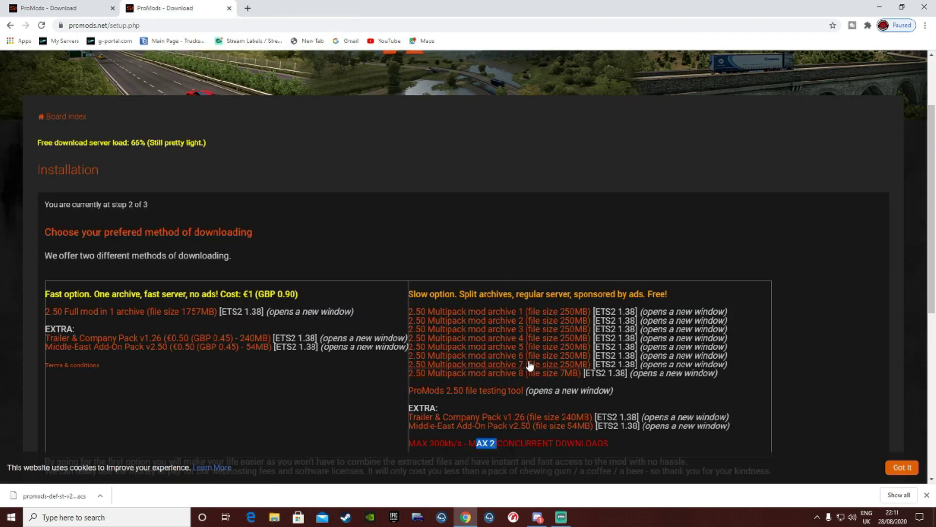
{"action": "scroll", "coordinate": [547, 375], "scroll_direction": "down", "scroll_amount": 1}
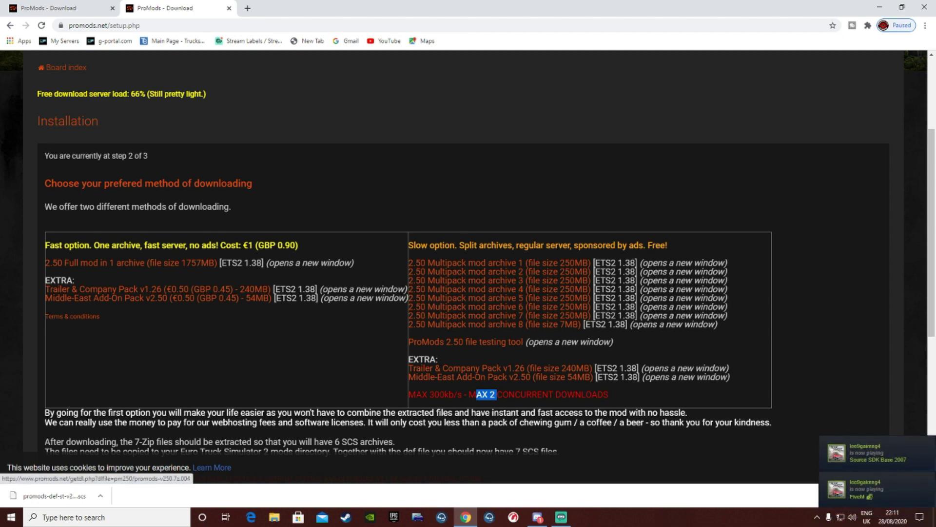
Switch to File Explorer and delete the extracted promods-v250 folder from Downloads.
{"action": "left_click", "coordinate": [274, 516]}
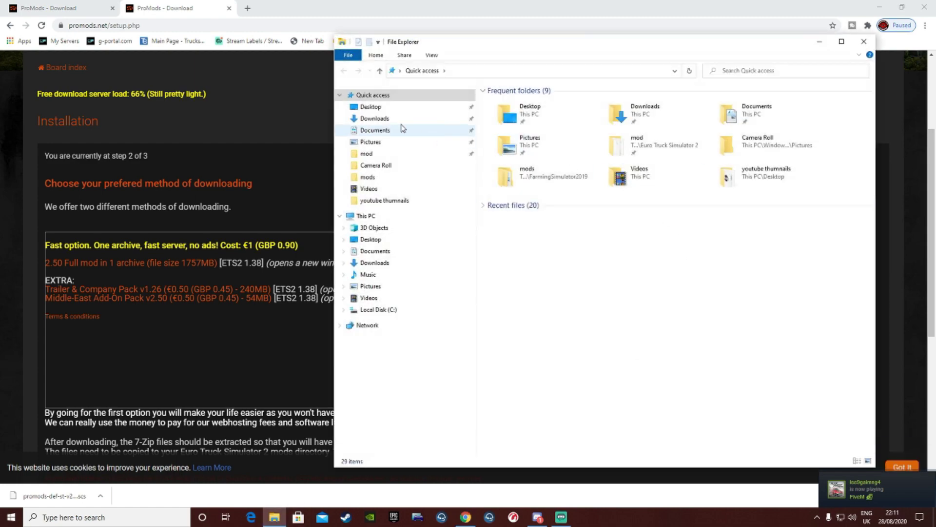
{"action": "left_click", "coordinate": [879, 7]}
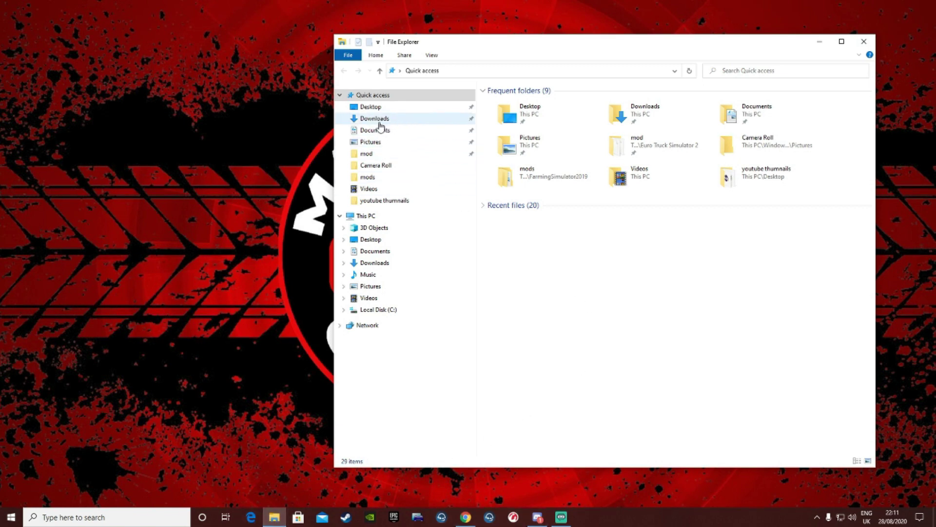
{"action": "left_click", "coordinate": [400, 119]}
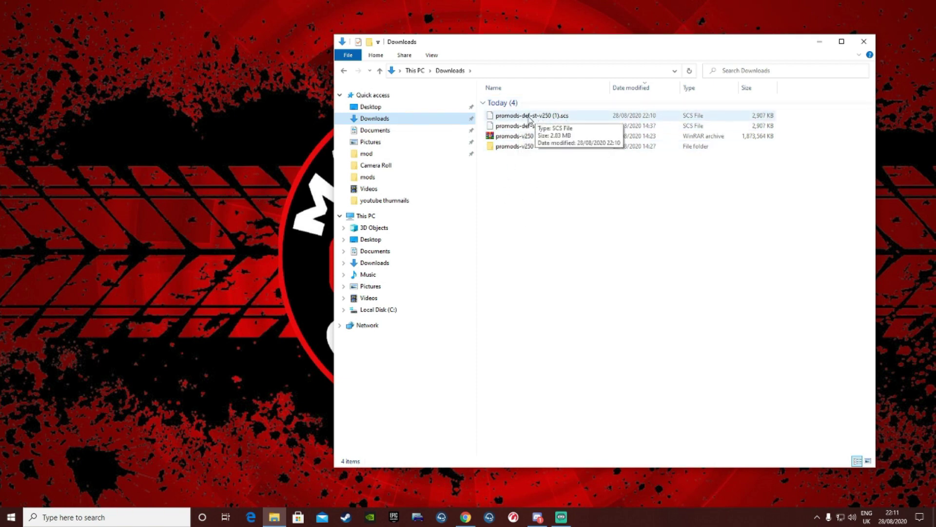
{"action": "left_click", "coordinate": [511, 149]}
{"action": "key", "text": "Delete"}
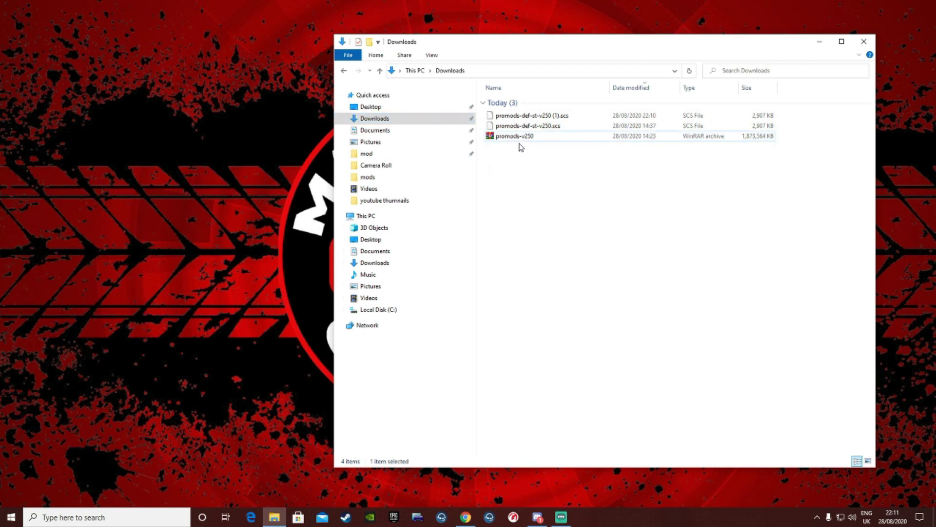
Extract the promods-v250 archive in Downloads into its own promods-v250 folder.
{"action": "left_click", "coordinate": [489, 139]}
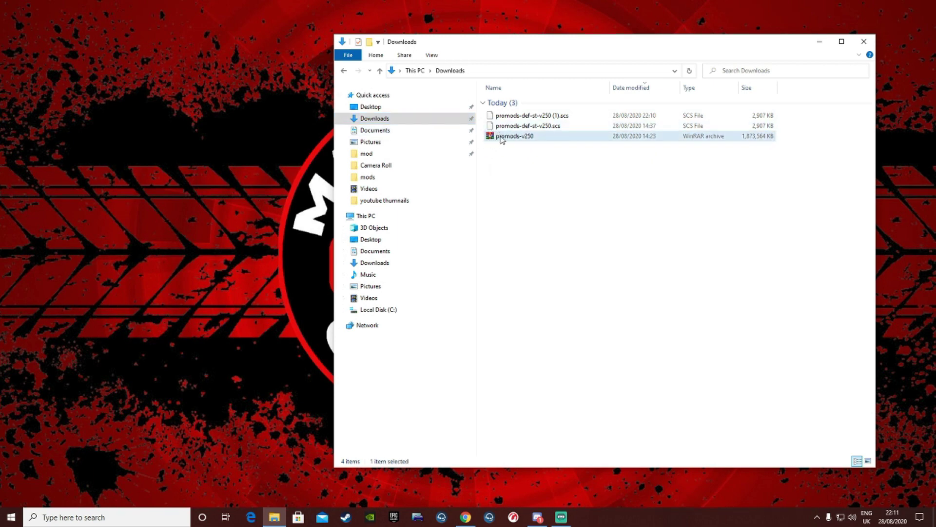
{"action": "right_click", "coordinate": [501, 139]}
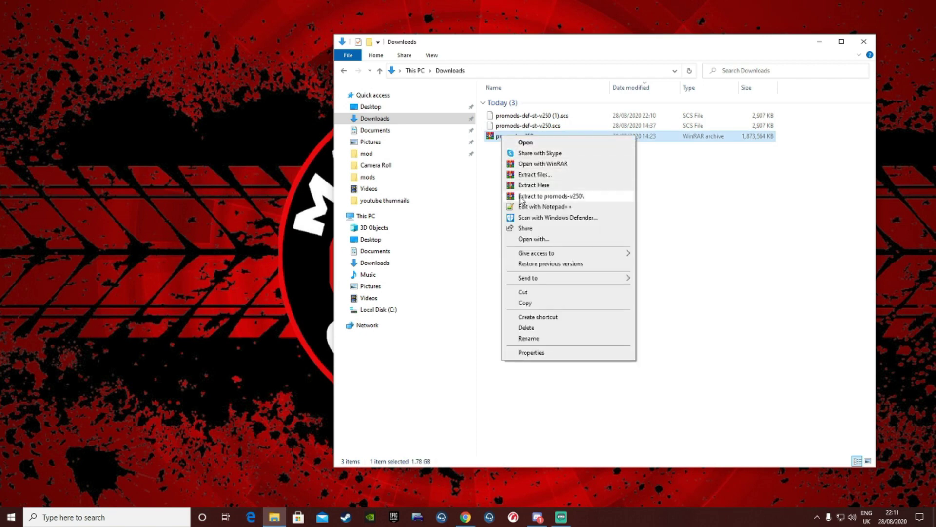
{"action": "left_click", "coordinate": [560, 200]}
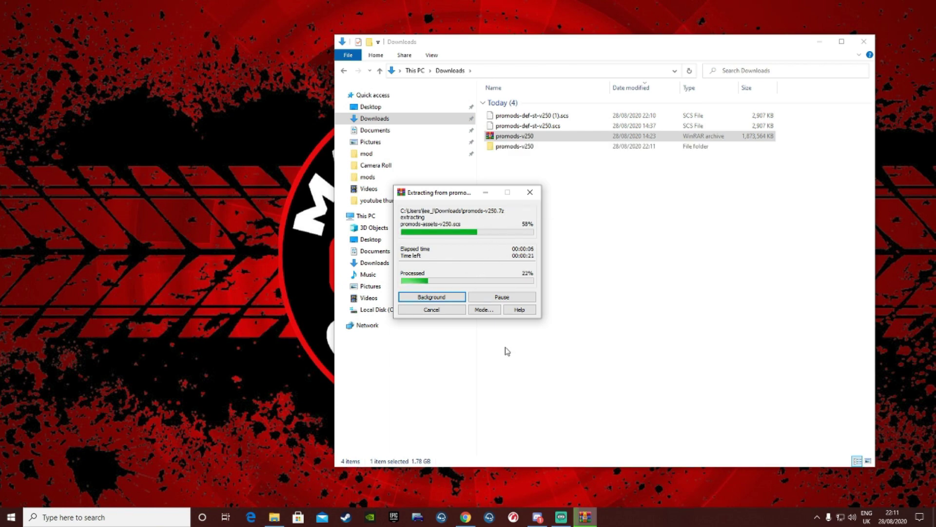
{"action": "left_click", "coordinate": [538, 518]}
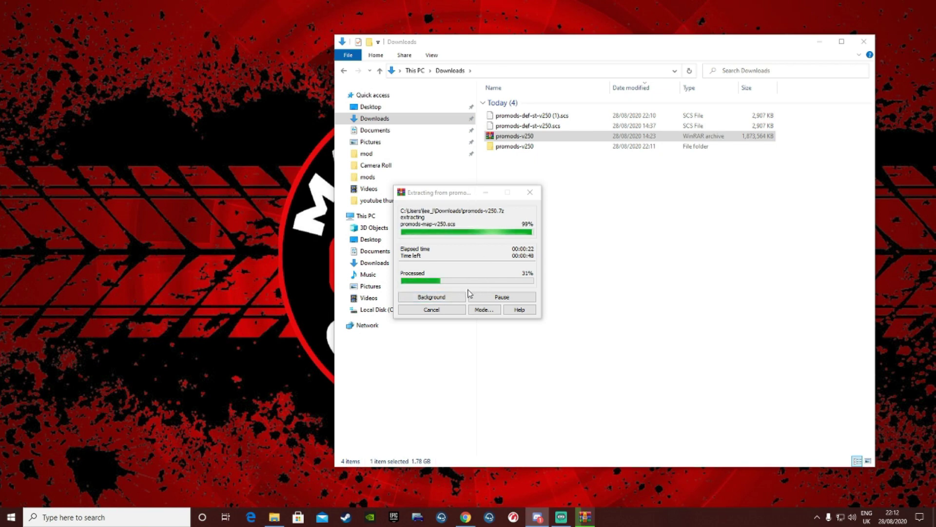
{"action": "left_click_drag", "start_coordinate": [474, 196], "coordinate": [560, 202]}
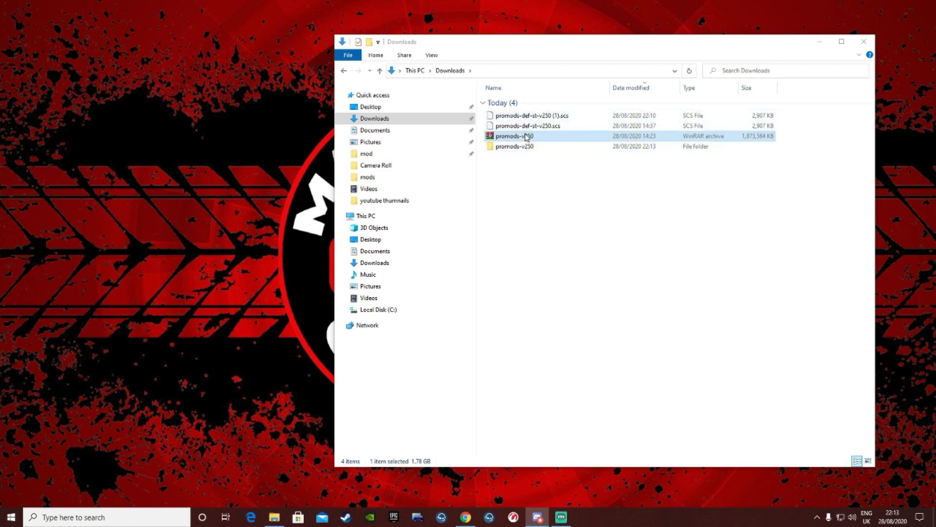
Delete the older promods-def-st-v250.scs from Downloads and move promods-def-st-v250 (1).scs onto the desktop.
{"action": "left_click", "coordinate": [531, 126]}
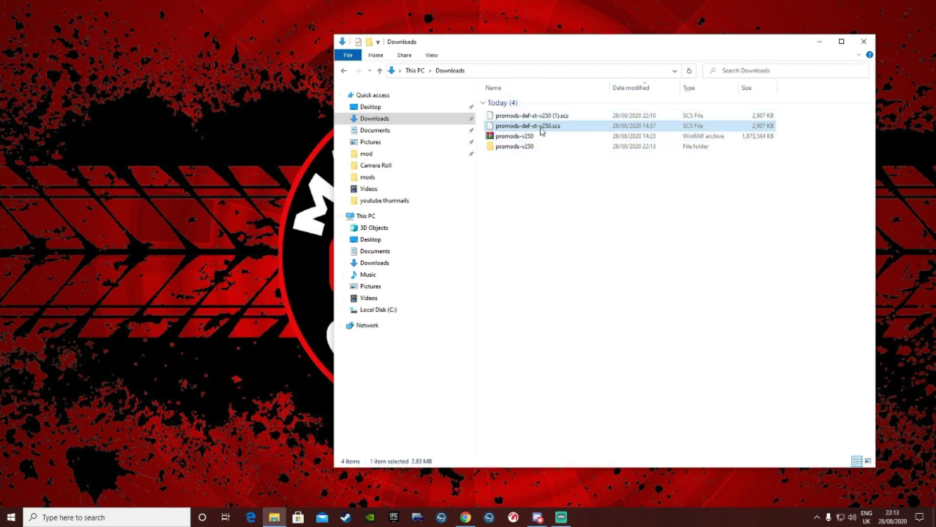
{"action": "key", "text": "Delete"}
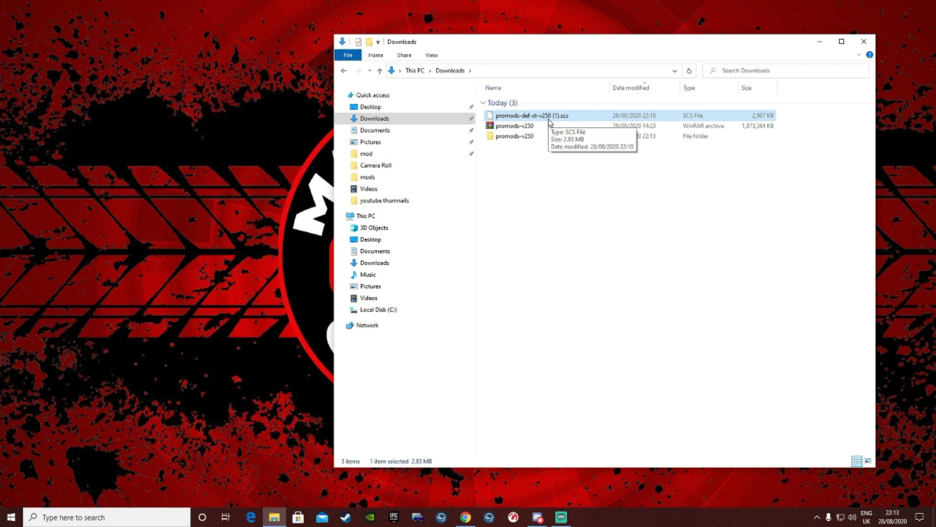
{"action": "left_click_drag", "start_coordinate": [539, 120], "coordinate": [295, 144]}
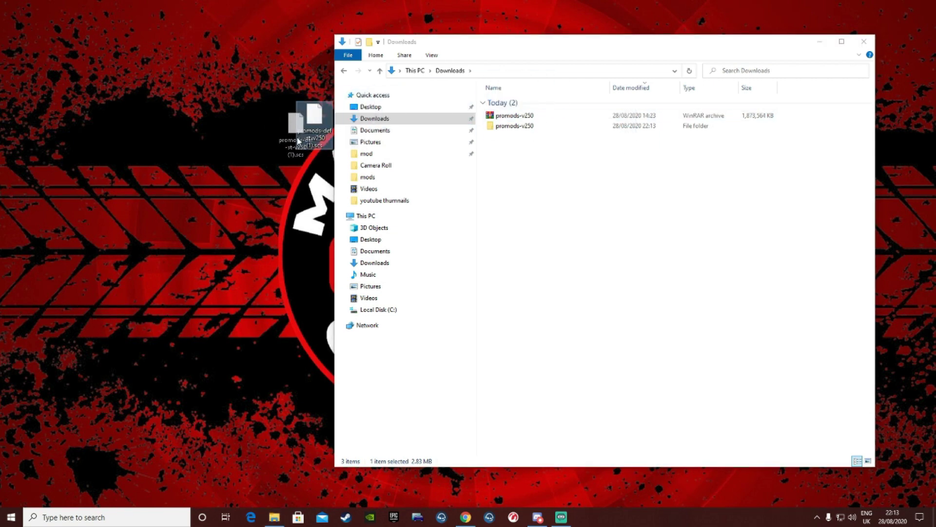
In the extracted promods-v250 folder, delete the readme and move the six SCS files onto the desktop.
{"action": "left_click", "coordinate": [520, 128]}
{"action": "double_click", "coordinate": [520, 129]}
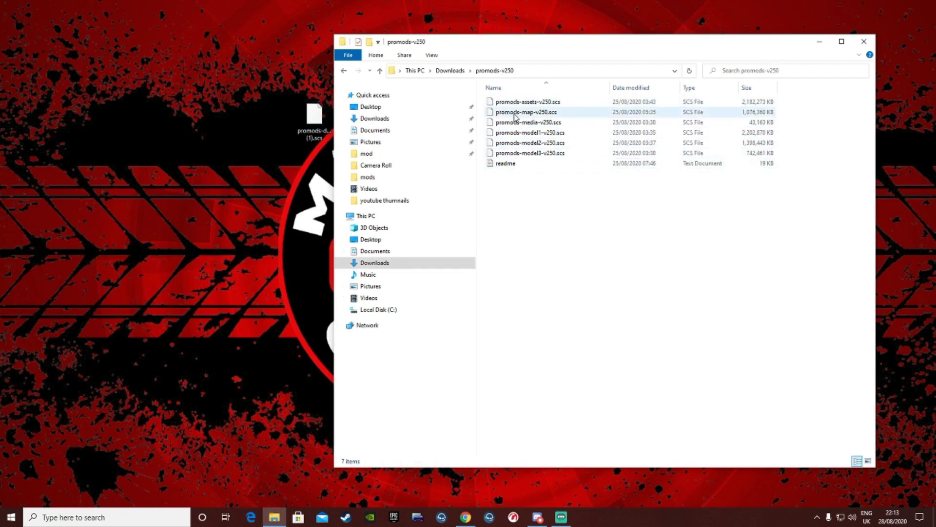
{"action": "left_click", "coordinate": [524, 164]}
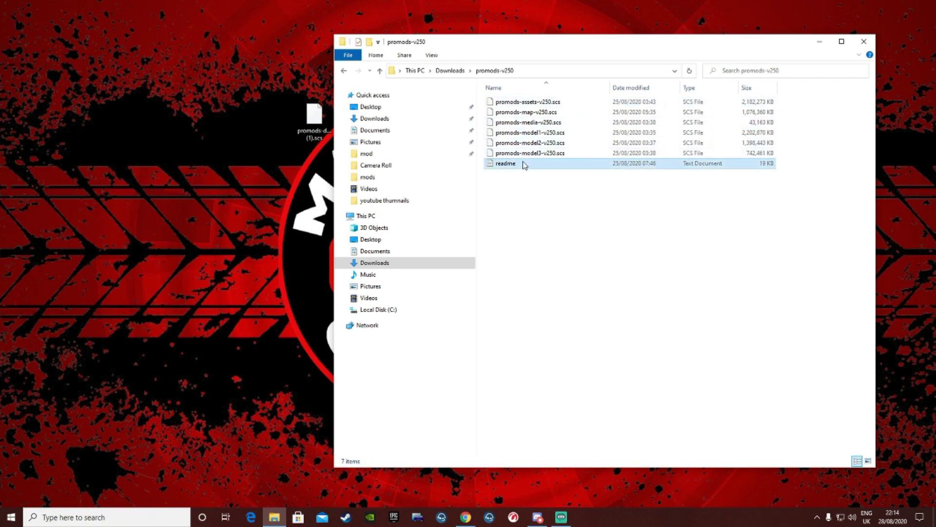
{"action": "key", "text": "Delete"}
{"action": "left_click_drag", "start_coordinate": [525, 171], "coordinate": [210, 125]}
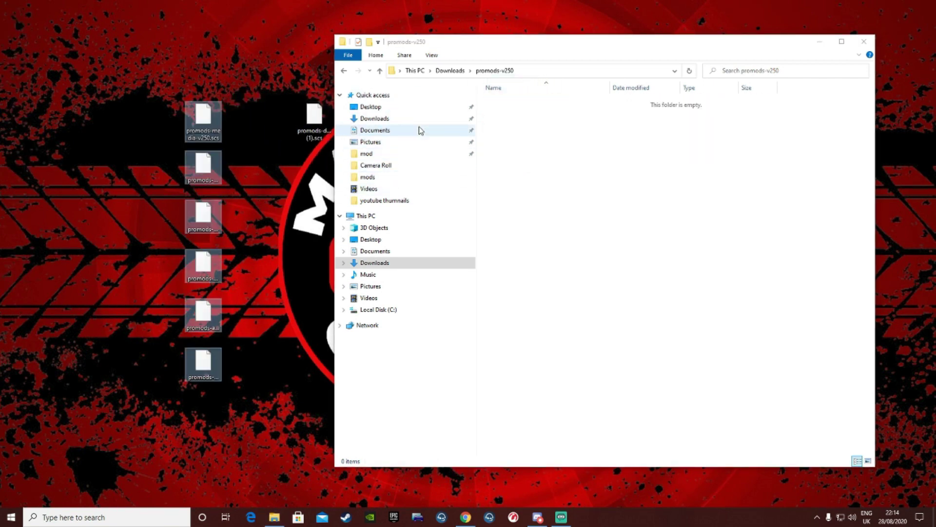
Delete promods-def-st-v250.scs from Documents and open the mod folder inside Euro Truck Simulator 2.
{"action": "left_click", "coordinate": [381, 134]}
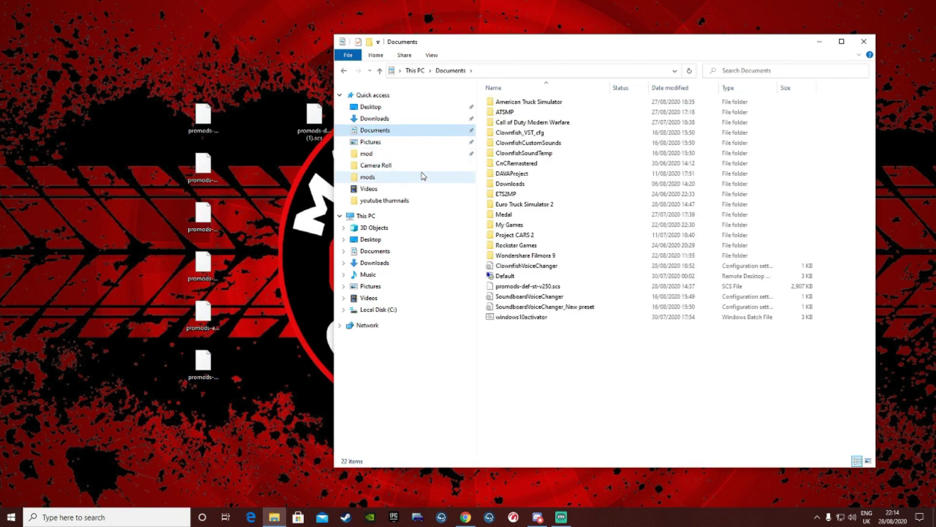
{"action": "left_click", "coordinate": [525, 288]}
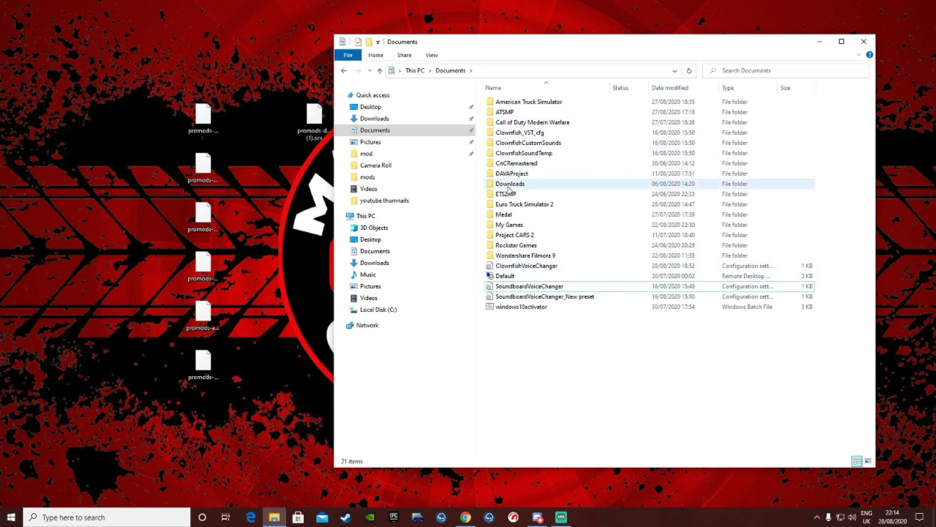
{"action": "double_click", "coordinate": [502, 204]}
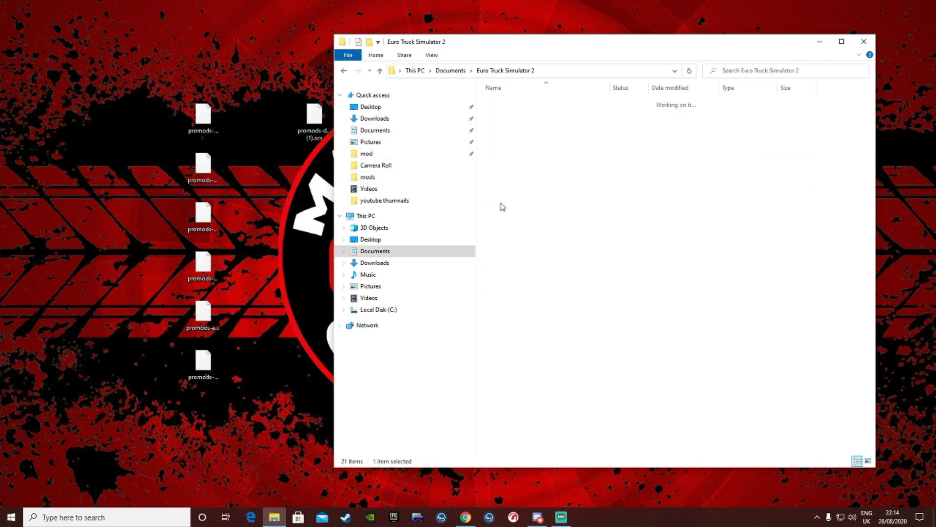
{"action": "double_click", "coordinate": [502, 112]}
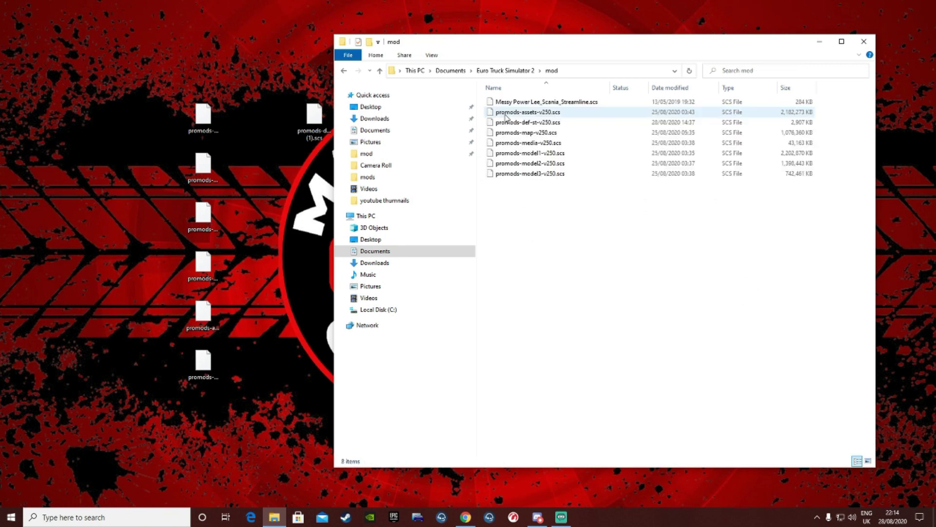
Delete the seven ProMods SCS files from the desktop and close the mod folder window.
{"action": "left_click_drag", "start_coordinate": [160, 392], "coordinate": [334, 81]}
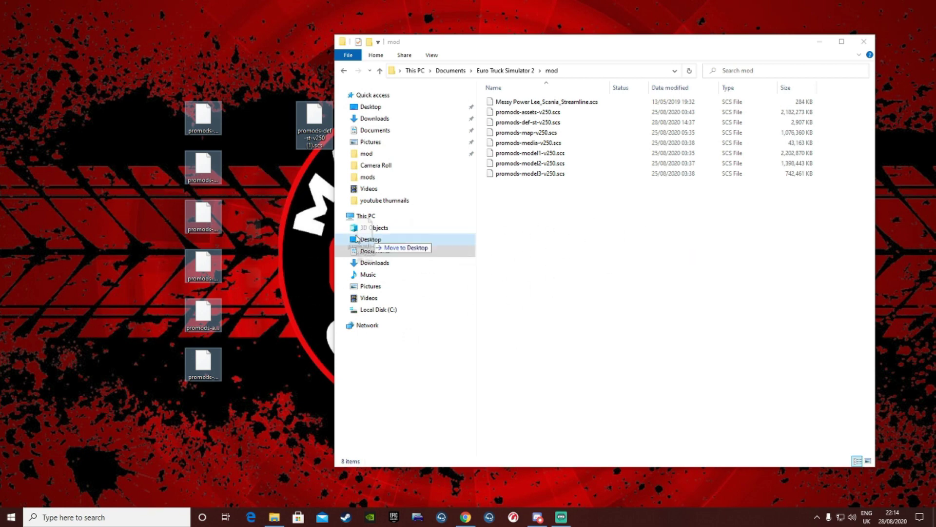
{"action": "left_click_drag", "start_coordinate": [316, 206], "coordinate": [315, 208]}
{"action": "left_click_drag", "start_coordinate": [161, 455], "coordinate": [314, 141]}
{"action": "key", "text": "Delete"}
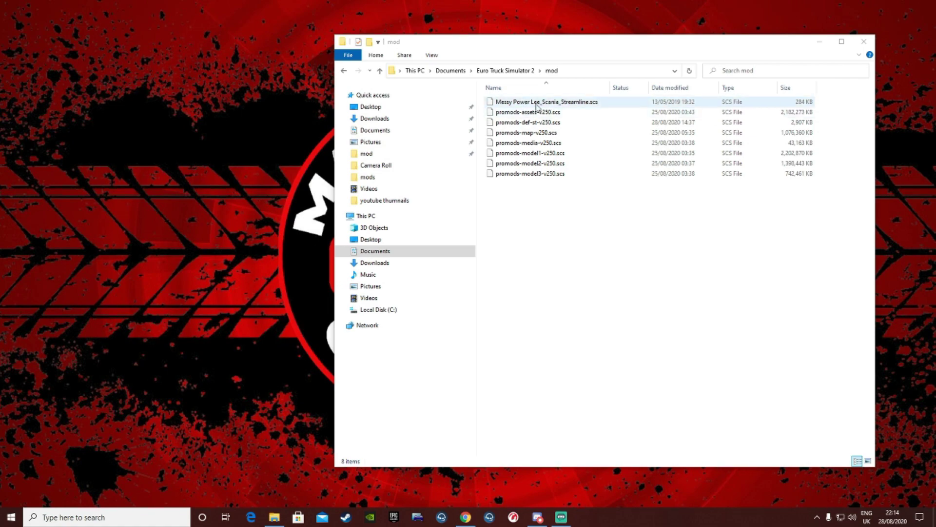
{"action": "left_click", "coordinate": [864, 41]}
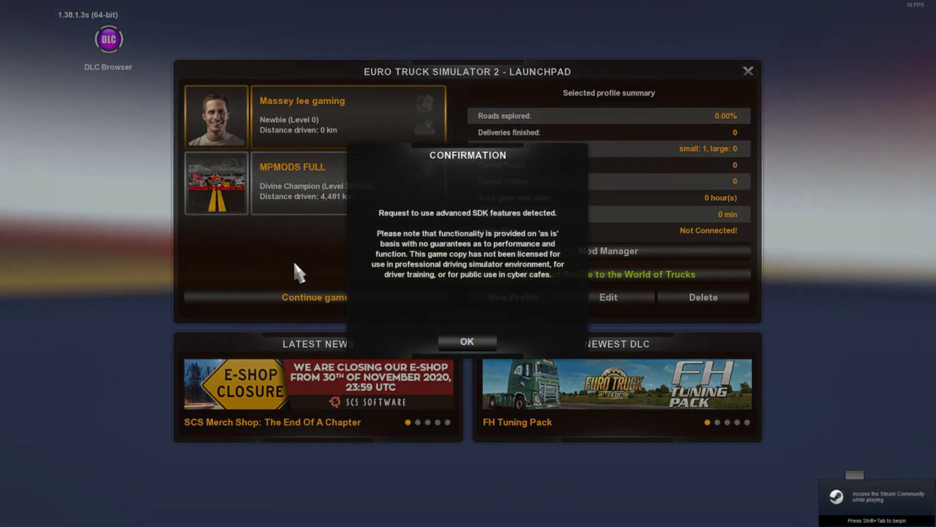
In Euro Truck Simulator 2, start a new profile with the company name "mlgvtc pro mods" and Steam Cloud turned off.
{"action": "left_click", "coordinate": [469, 341]}
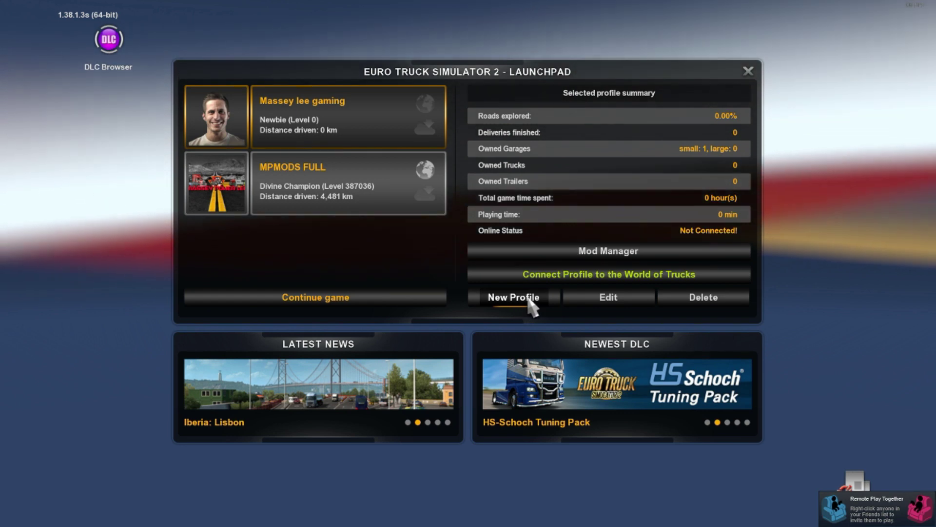
{"action": "left_click", "coordinate": [506, 298]}
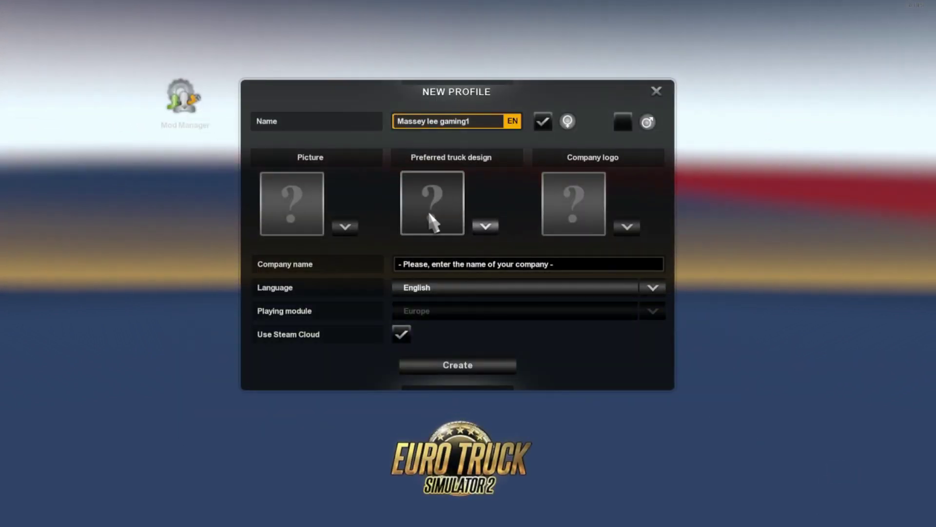
{"action": "left_click", "coordinate": [451, 266]}
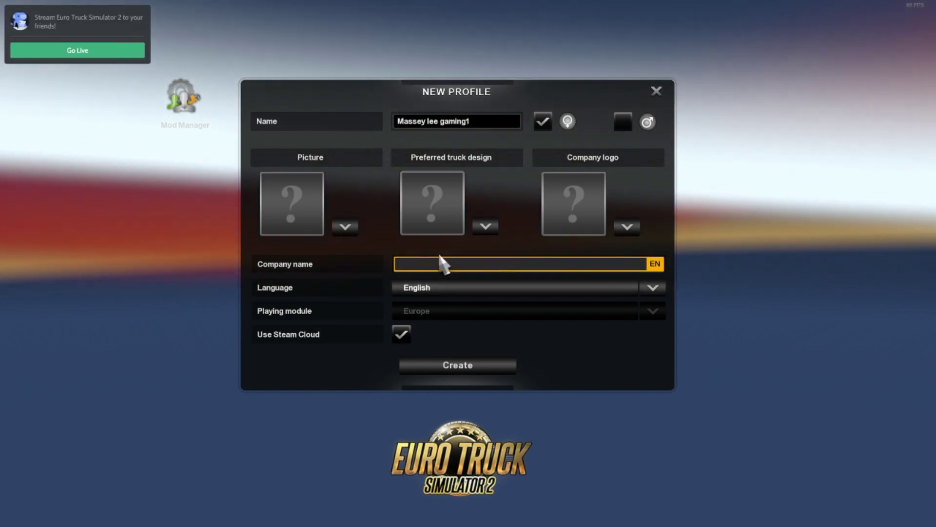
{"action": "type", "text": "mlgvtc"}
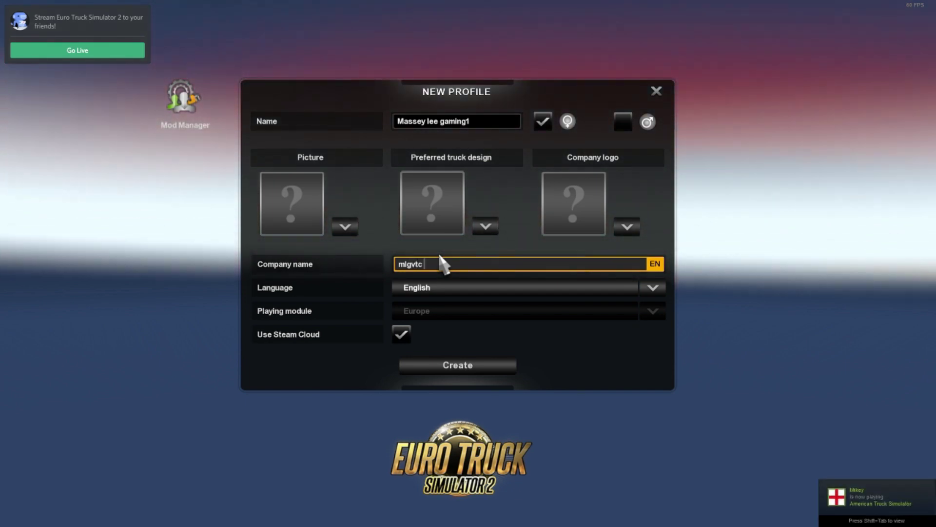
{"action": "type", "text": "pro"}
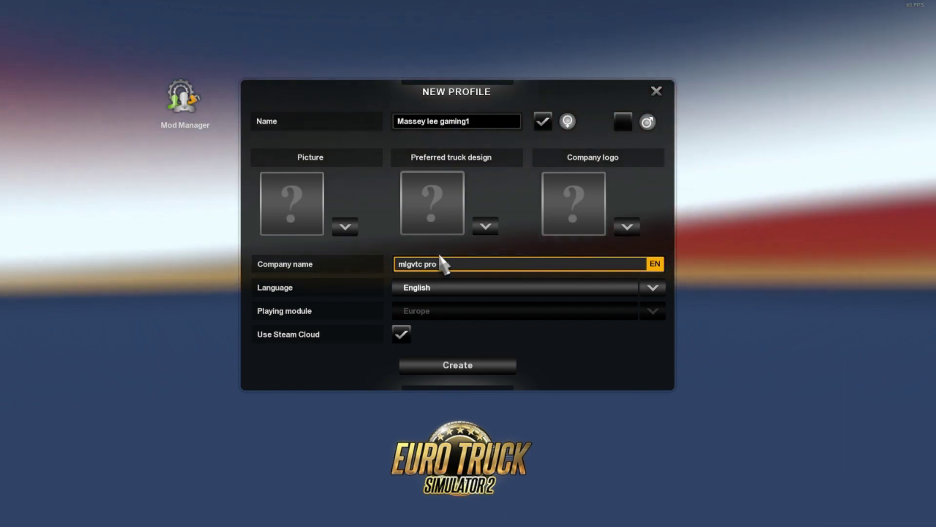
{"action": "type", "text": " o"}
{"action": "key", "text": "BackSpace"}
{"action": "type", "text": "mods"}
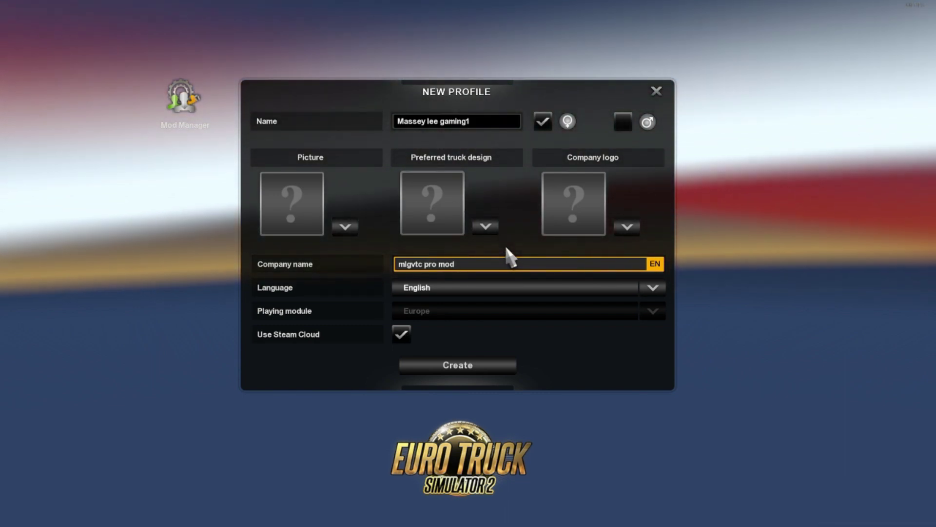
{"action": "left_click", "coordinate": [397, 335]}
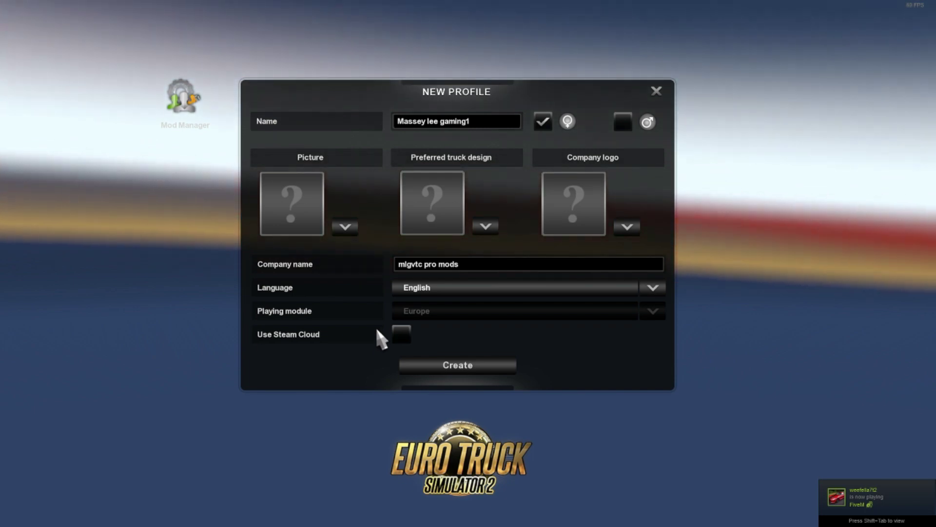
Set the new profile's gender to male and choose the picture of the older man with white hair and a beard.
{"action": "left_click", "coordinate": [346, 229]}
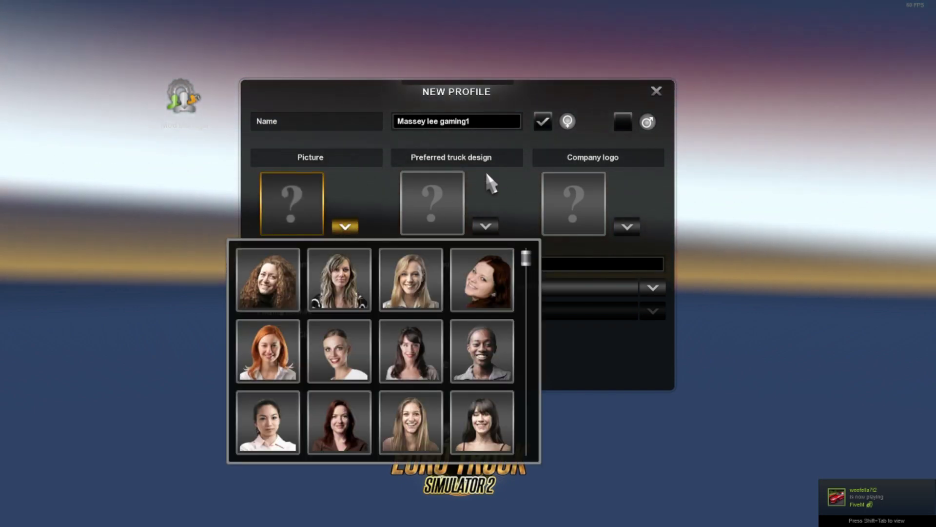
{"action": "left_click", "coordinate": [620, 116]}
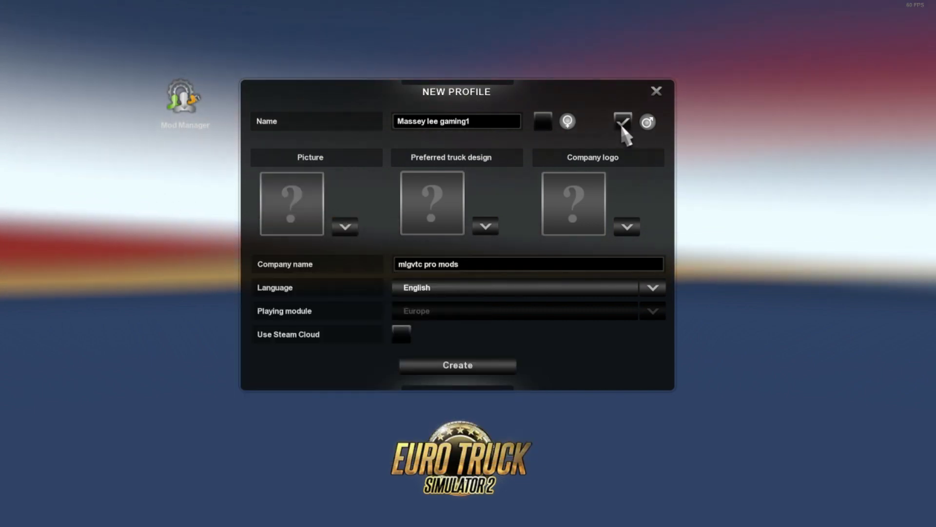
{"action": "left_click", "coordinate": [349, 233]}
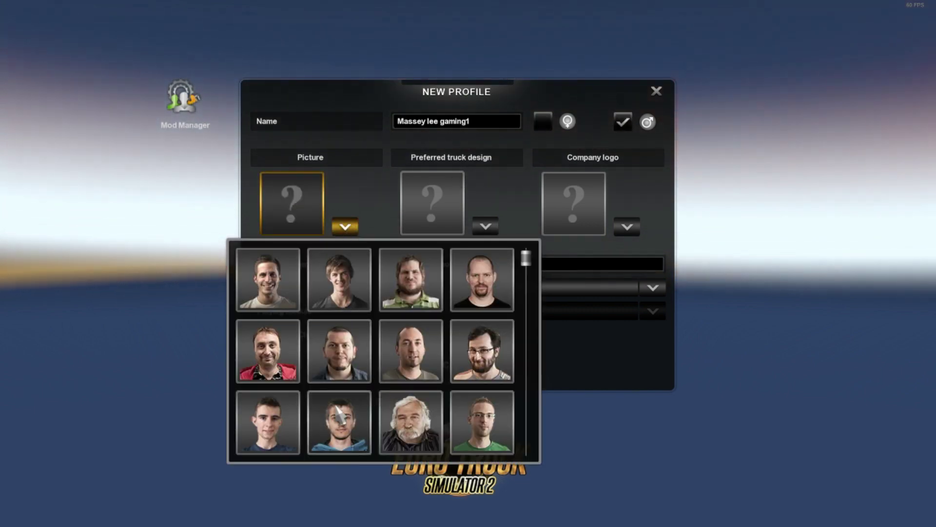
{"action": "left_click", "coordinate": [413, 423]}
Choose the black Iveco as preferred truck design and the white diamond with grey and orange arrows as company logo.
{"action": "left_click", "coordinate": [482, 227]}
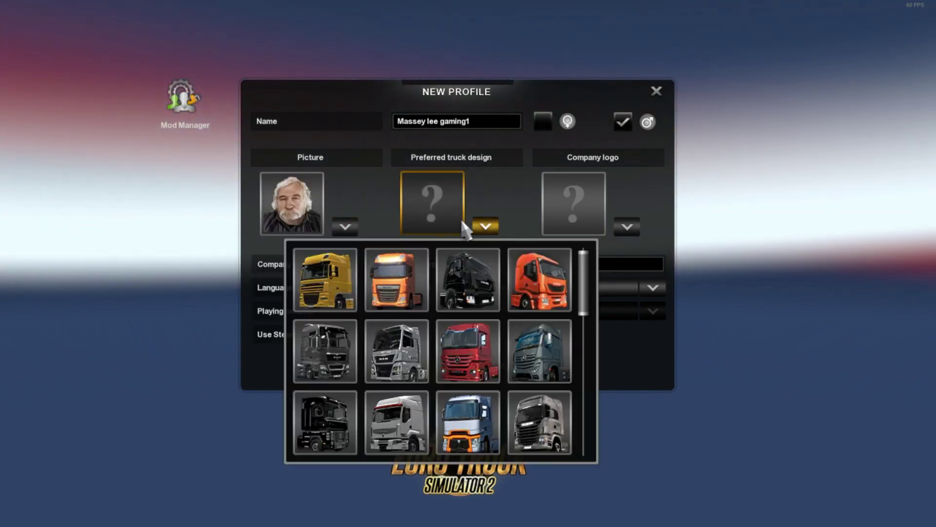
{"action": "left_click", "coordinate": [481, 307]}
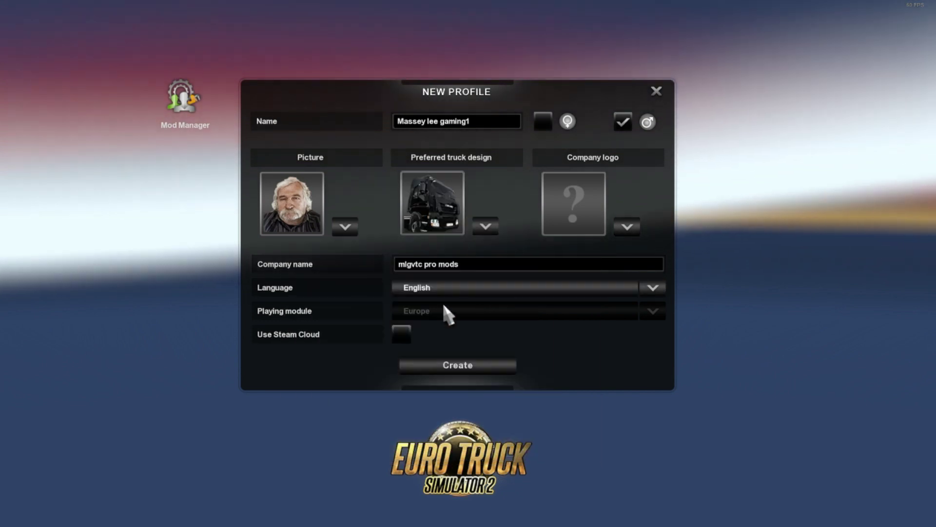
{"action": "left_click", "coordinate": [572, 221]}
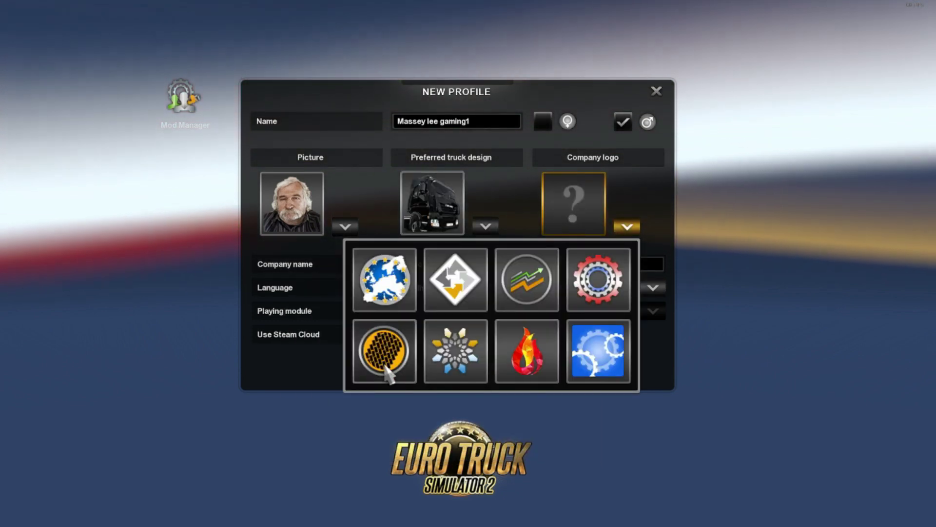
{"action": "left_click", "coordinate": [455, 280]}
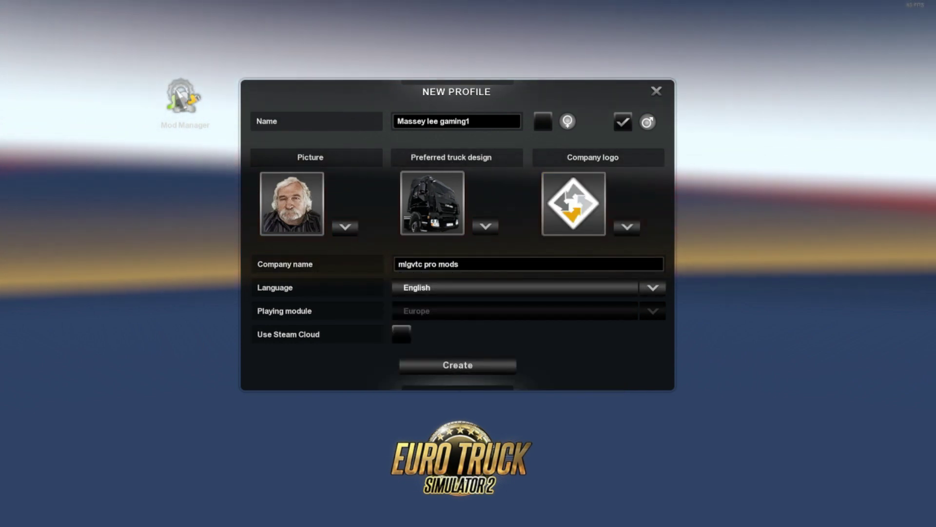
Open the Mod Manager for the new profile.
{"action": "left_click", "coordinate": [197, 112]}
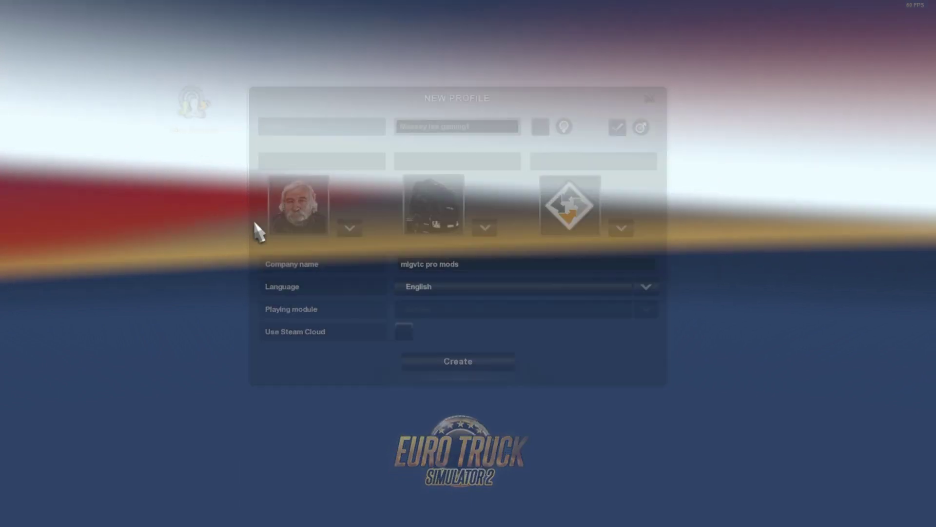